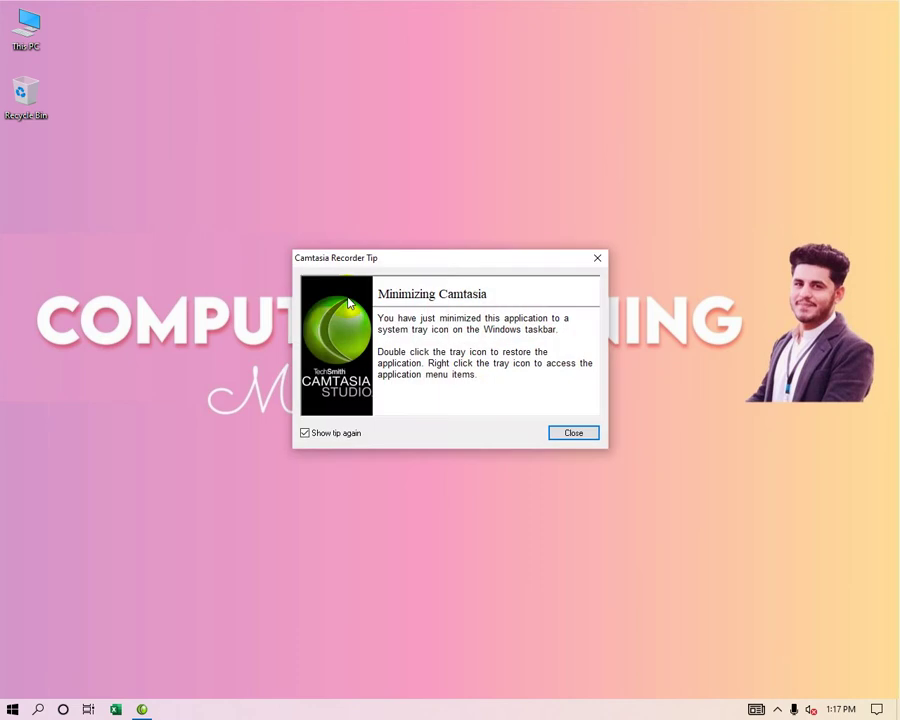
- Close the Camtasia Recorder tip and refresh the desktop twice
{"action": "left_click", "coordinate": [597, 437]}
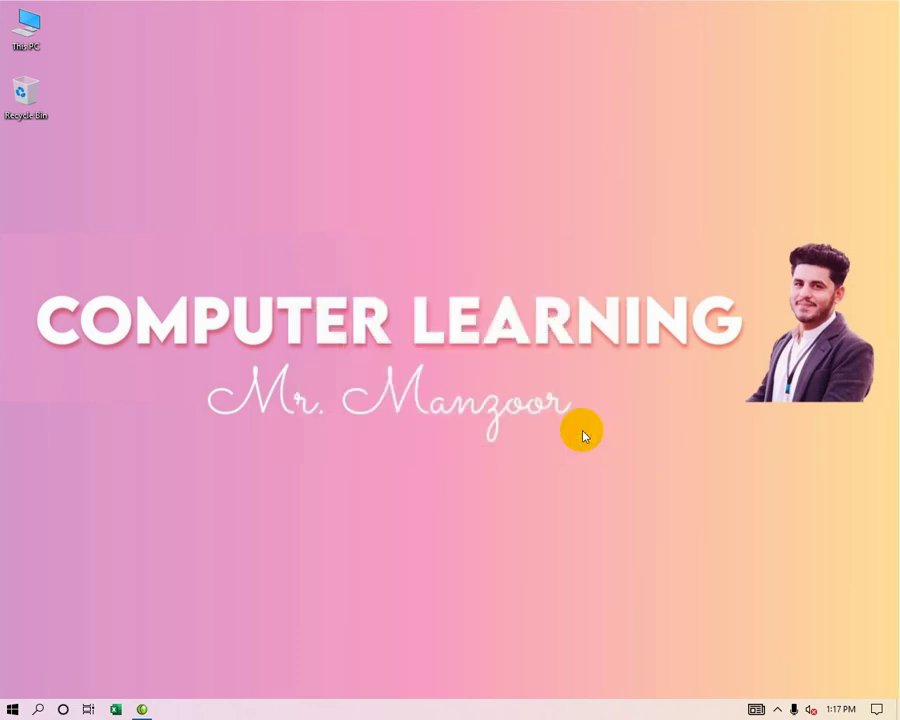
{"action": "right_click", "coordinate": [499, 217]}
{"action": "left_click", "coordinate": [528, 251]}
{"action": "right_click", "coordinate": [338, 163]}
{"action": "left_click", "coordinate": [370, 202]}
- Launch Excel from the Run box with 'excel' and start a maximized blank workbook
{"action": "key", "text": "super+r"}
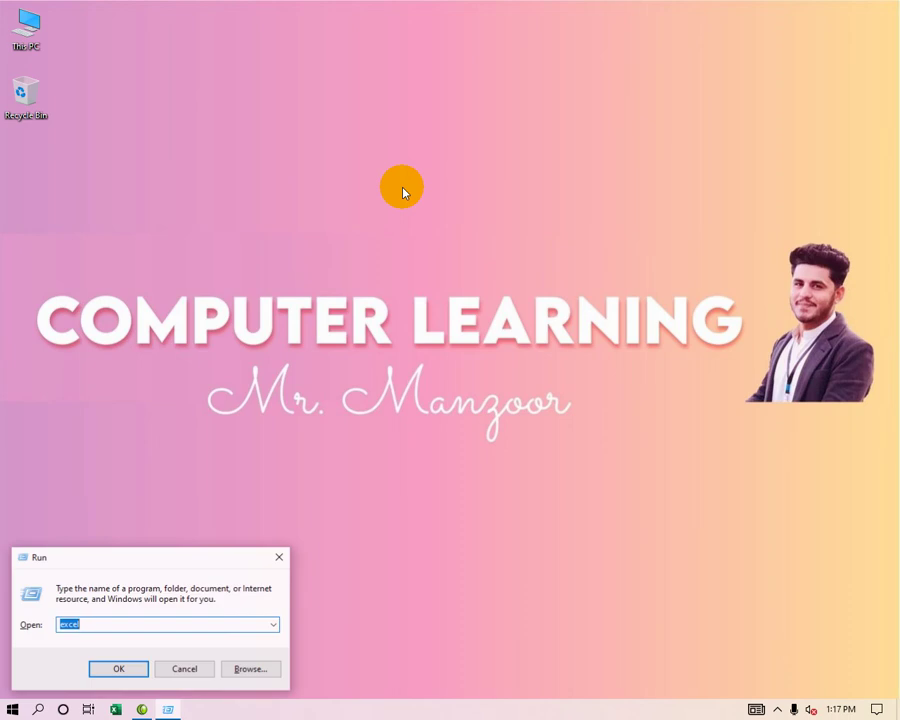
{"action": "type", "text": "excel"}
{"action": "key", "text": "Return"}
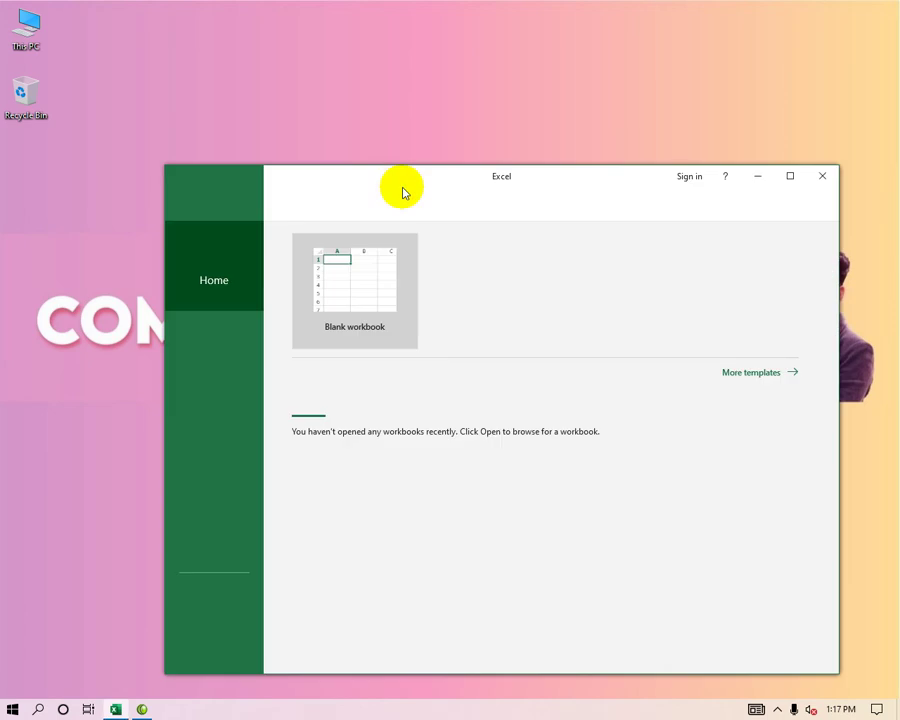
{"action": "left_click", "coordinate": [365, 277]}
{"action": "left_click", "coordinate": [792, 178]}
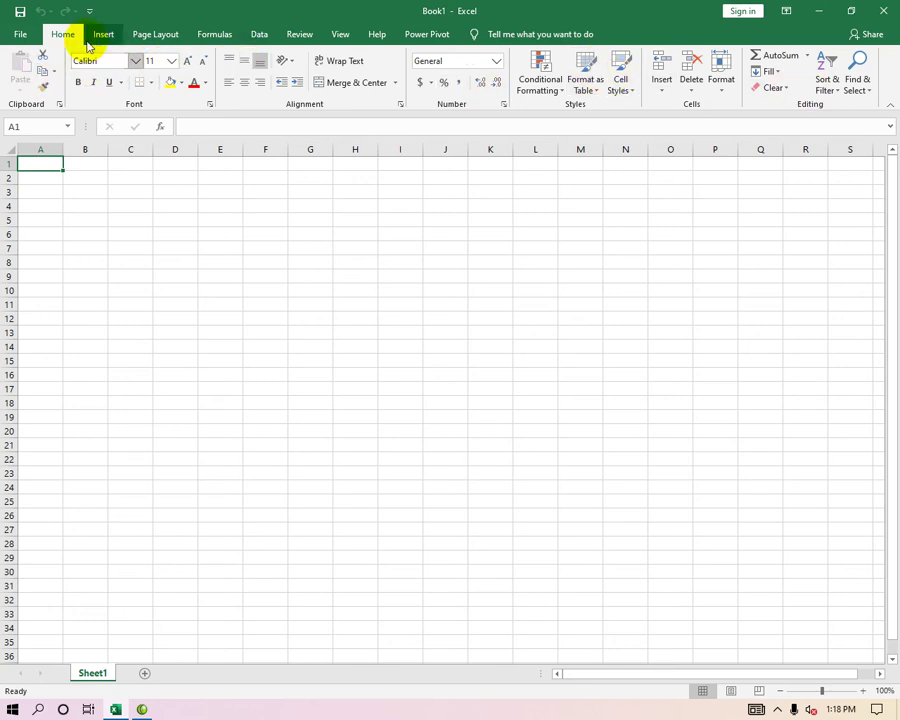
{"action": "scroll", "coordinate": [400, 60], "scroll_direction": "down", "scroll_amount": 1}
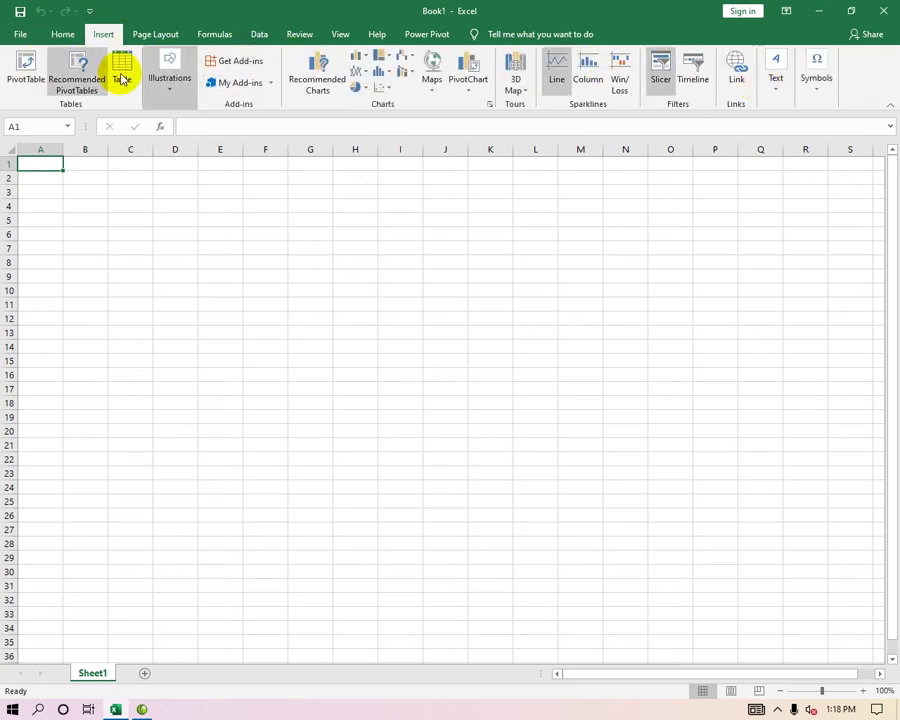
{"action": "left_click", "coordinate": [62, 34]}
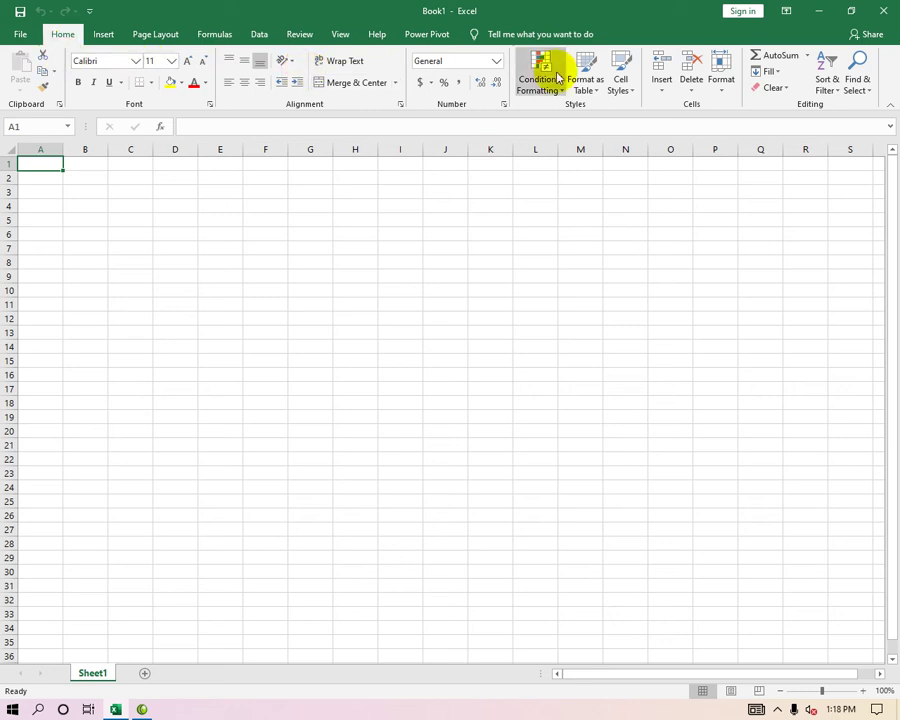
{"action": "left_click", "coordinate": [93, 82]}
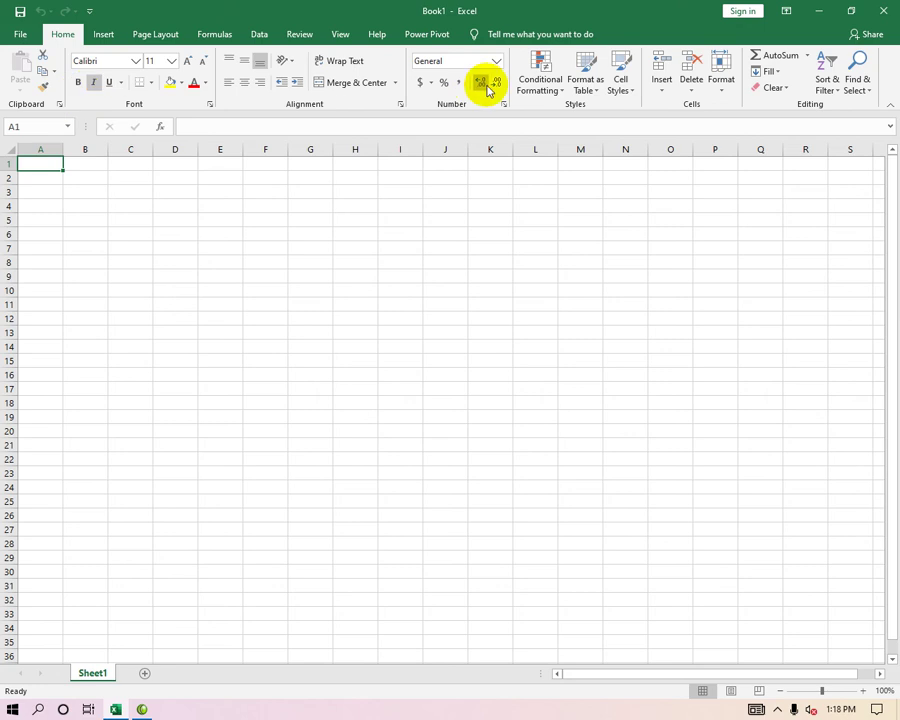
{"action": "left_click", "coordinate": [248, 249]}
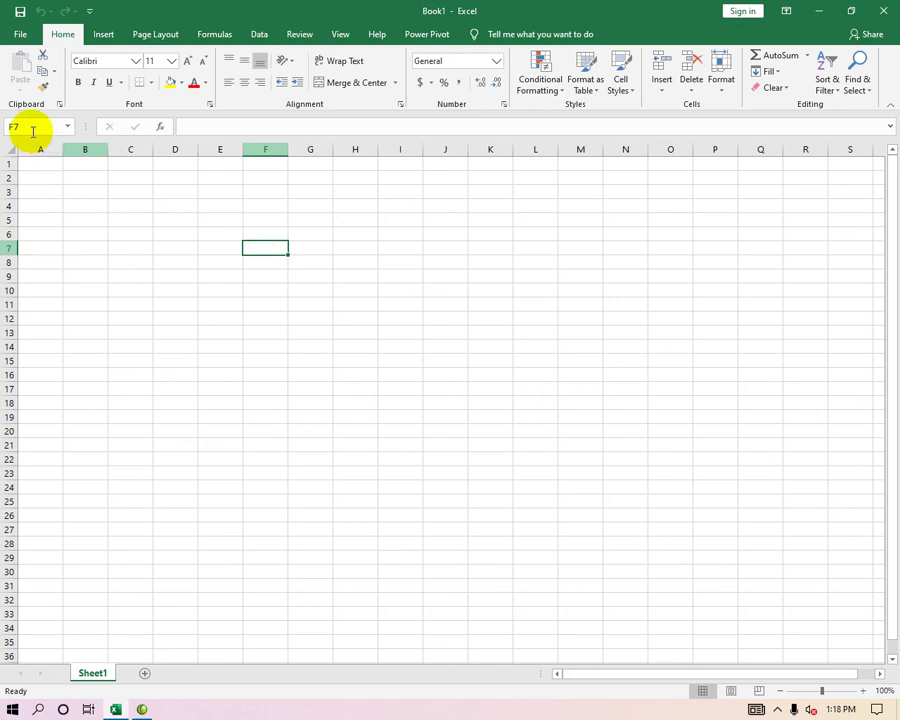
{"action": "left_click", "coordinate": [224, 129]}
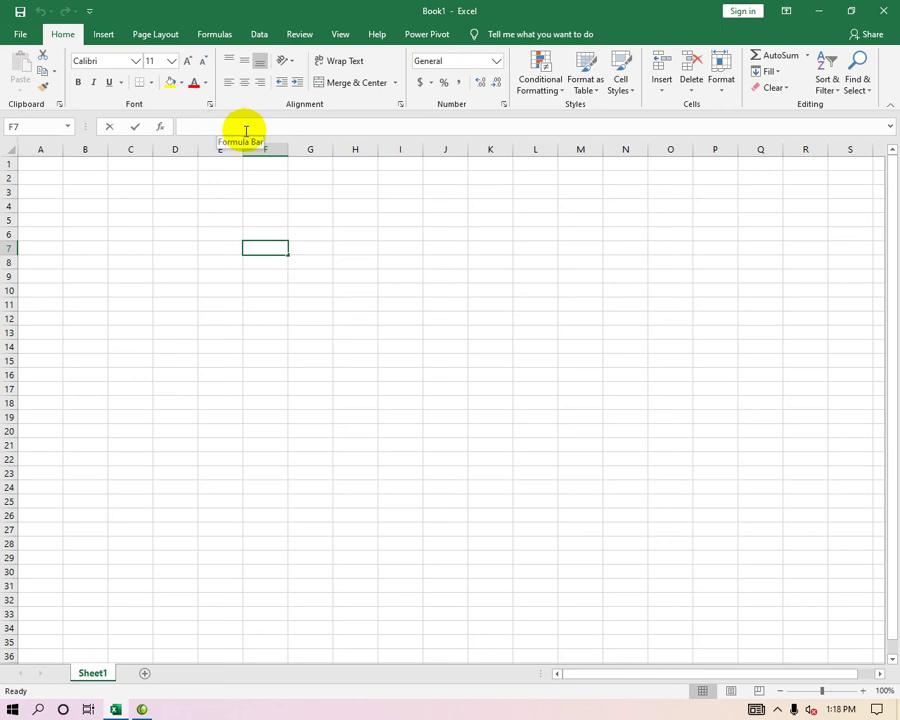
{"action": "type", "text": "yty"}
{"action": "left_click", "coordinate": [270, 243]}
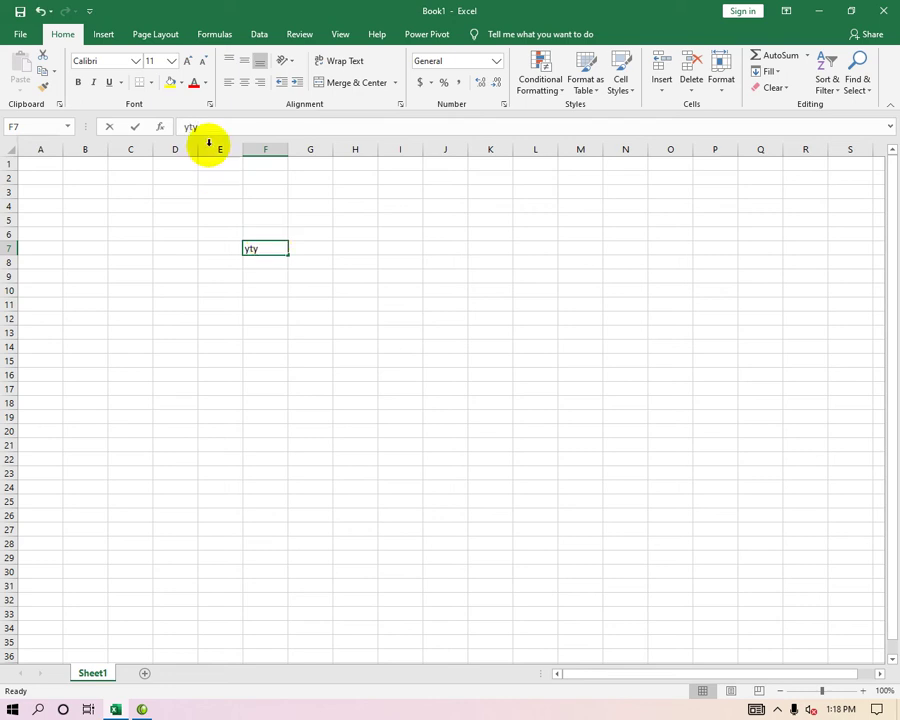
{"action": "key", "text": "Delete"}
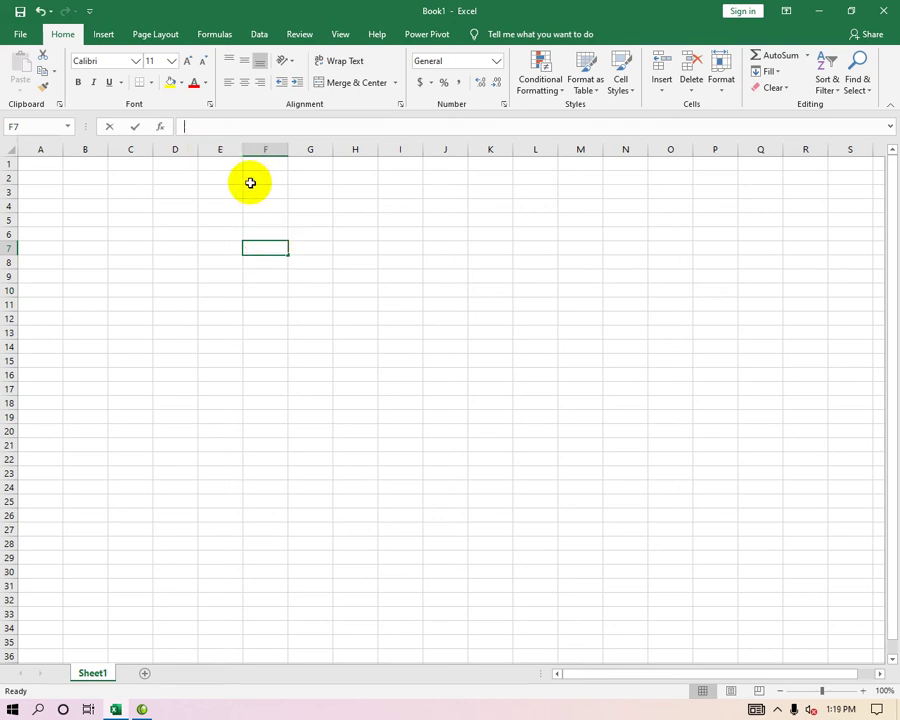
{"action": "left_click", "coordinate": [192, 249]}
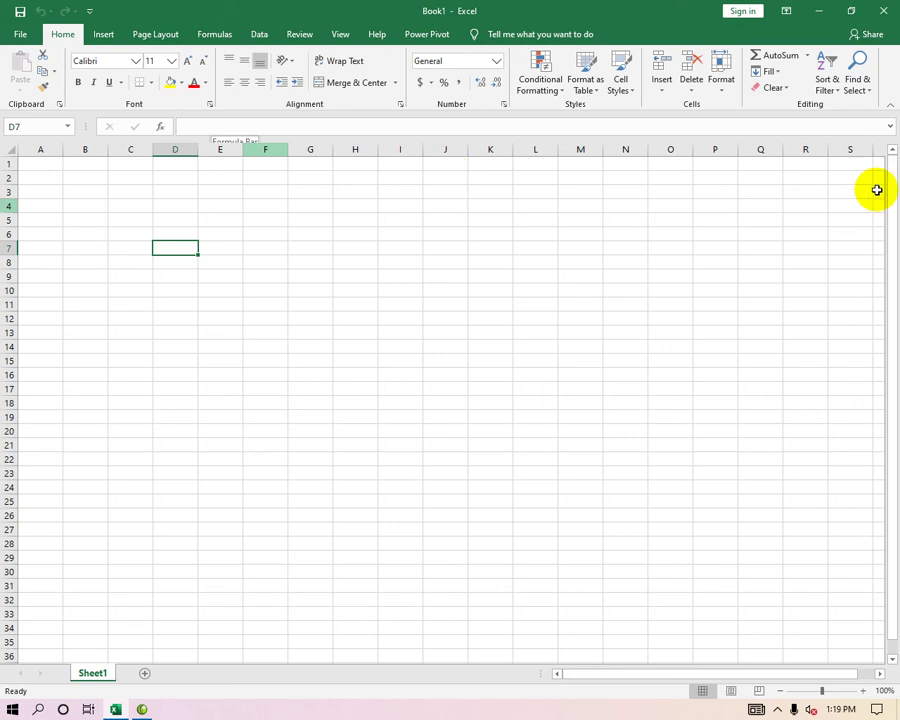
{"action": "mouse_move", "coordinate": [893, 197]}
{"action": "left_mouse_down"}
{"action": "mouse_move", "coordinate": [893, 218]}
{"action": "mouse_move", "coordinate": [886, 176]}
{"action": "left_mouse_up"}
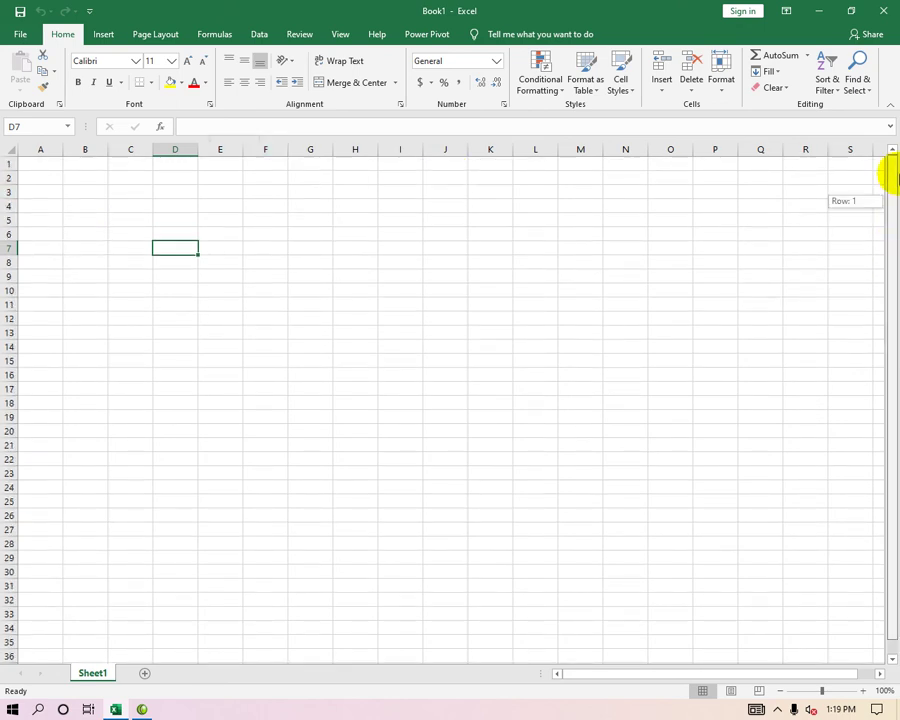
{"action": "left_click_drag", "start_coordinate": [745, 678], "coordinate": [694, 672]}
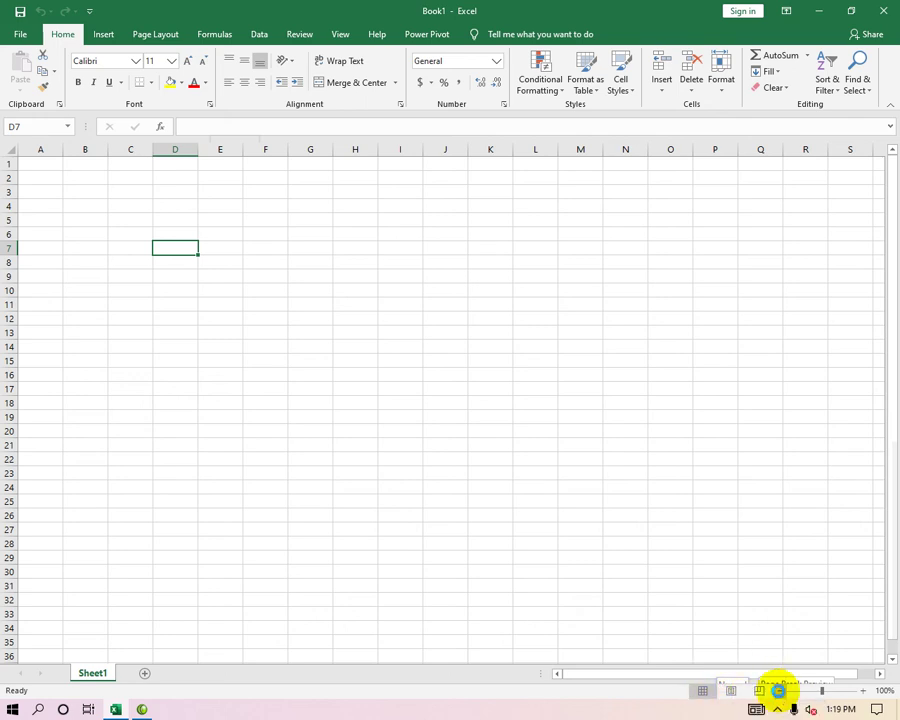
- Zoom the sheet to 110%, then restore down and re-maximize the Excel window
{"action": "left_click", "coordinate": [780, 695]}
{"action": "left_click", "coordinate": [780, 695]}
{"action": "left_click", "coordinate": [862, 690]}
{"action": "left_click", "coordinate": [862, 690]}
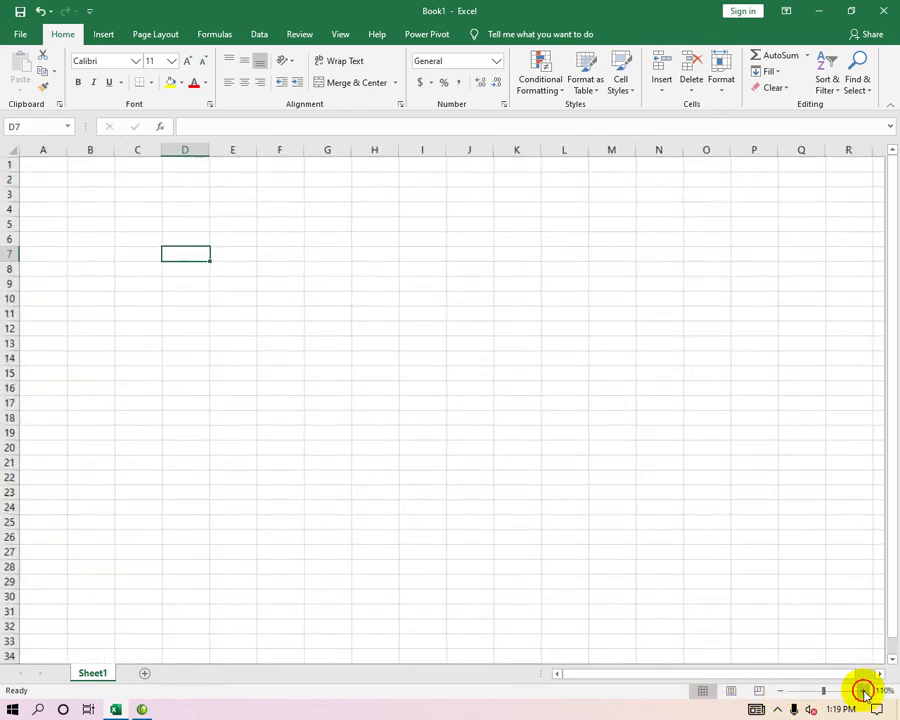
{"action": "left_click", "coordinate": [860, 689]}
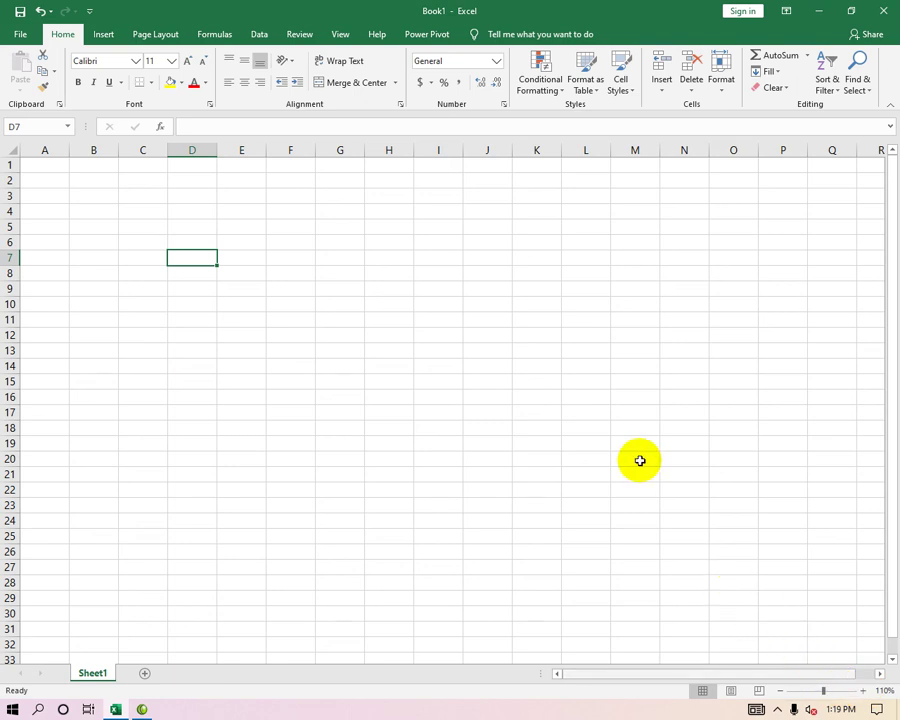
{"action": "left_click", "coordinate": [854, 9]}
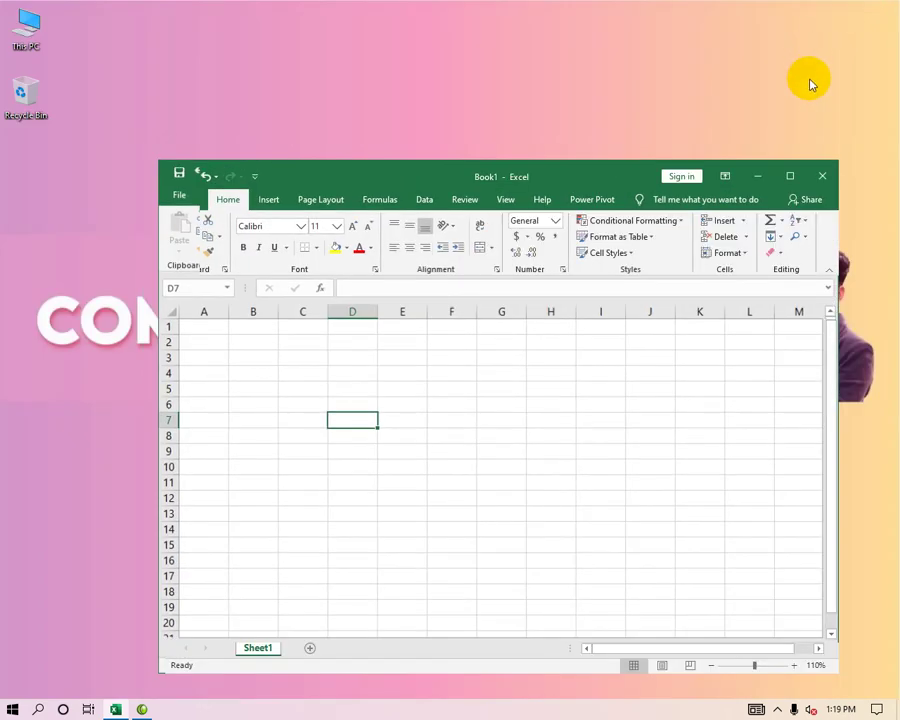
{"action": "left_click", "coordinate": [790, 176]}
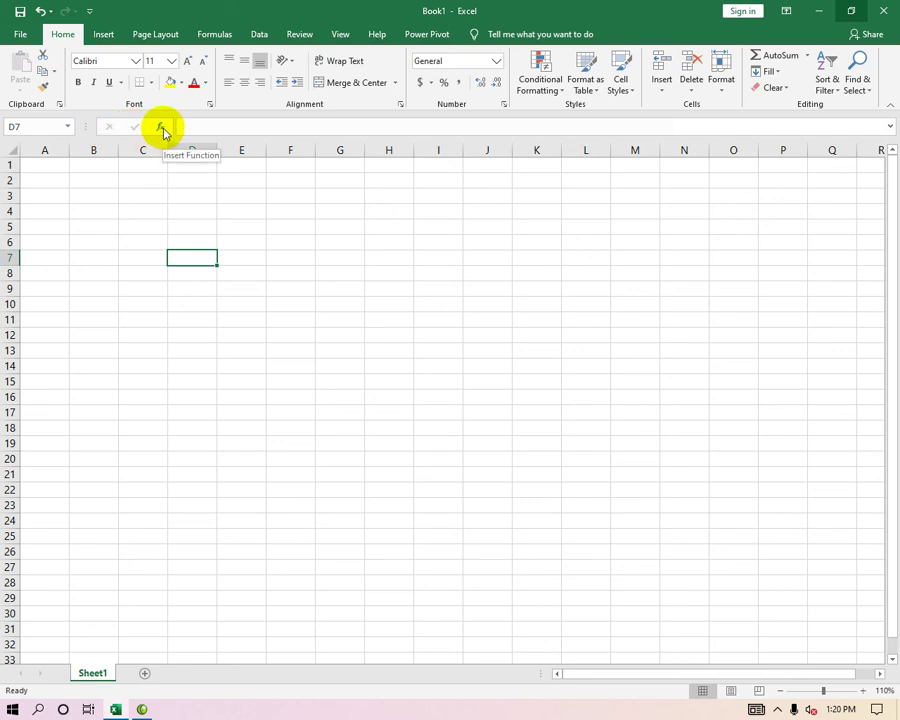
- Select cell I6 and view the sheet in Page Layout, toggling the ruler
{"action": "left_click", "coordinate": [416, 242]}
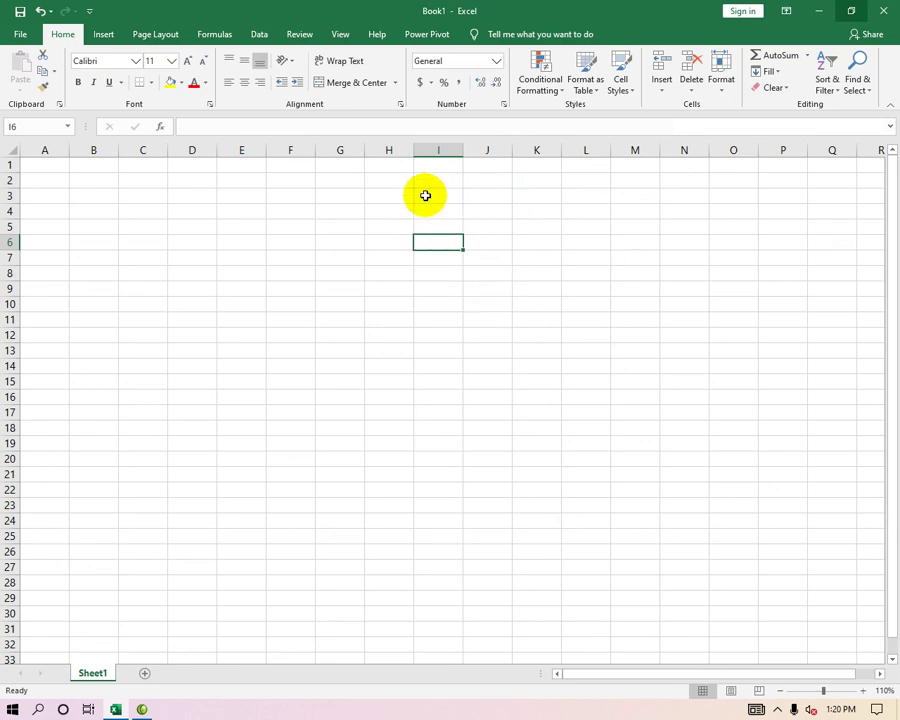
{"action": "left_click", "coordinate": [338, 36]}
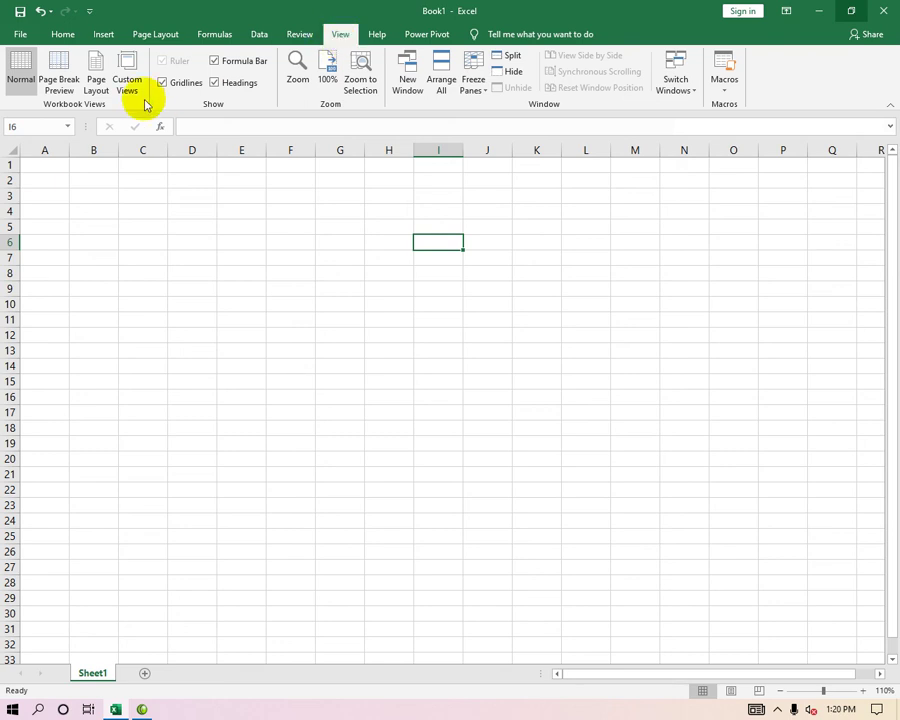
{"action": "left_click", "coordinate": [96, 84]}
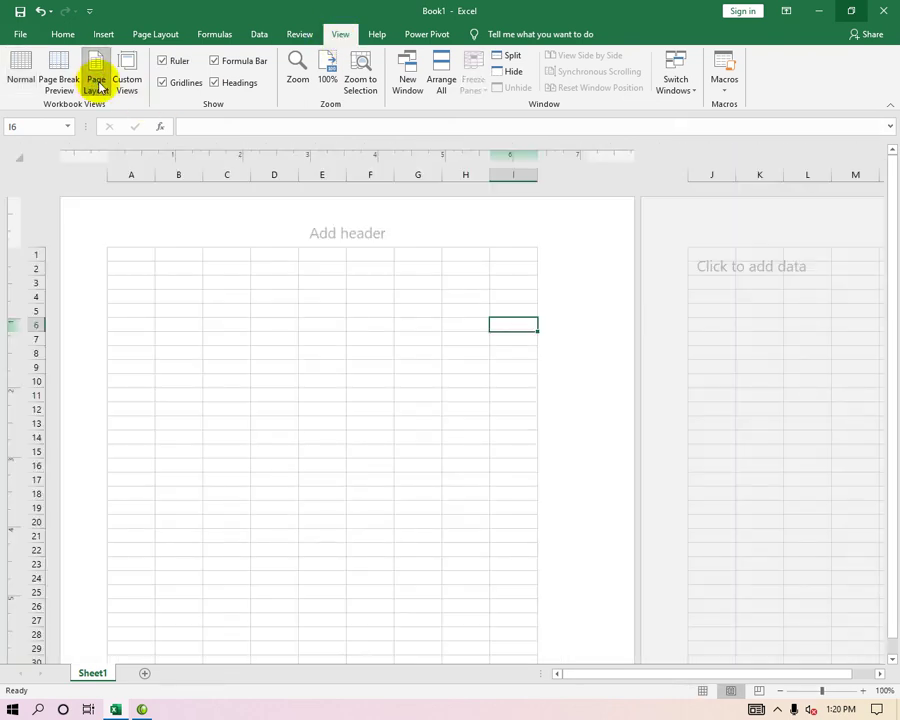
{"action": "left_click", "coordinate": [177, 66]}
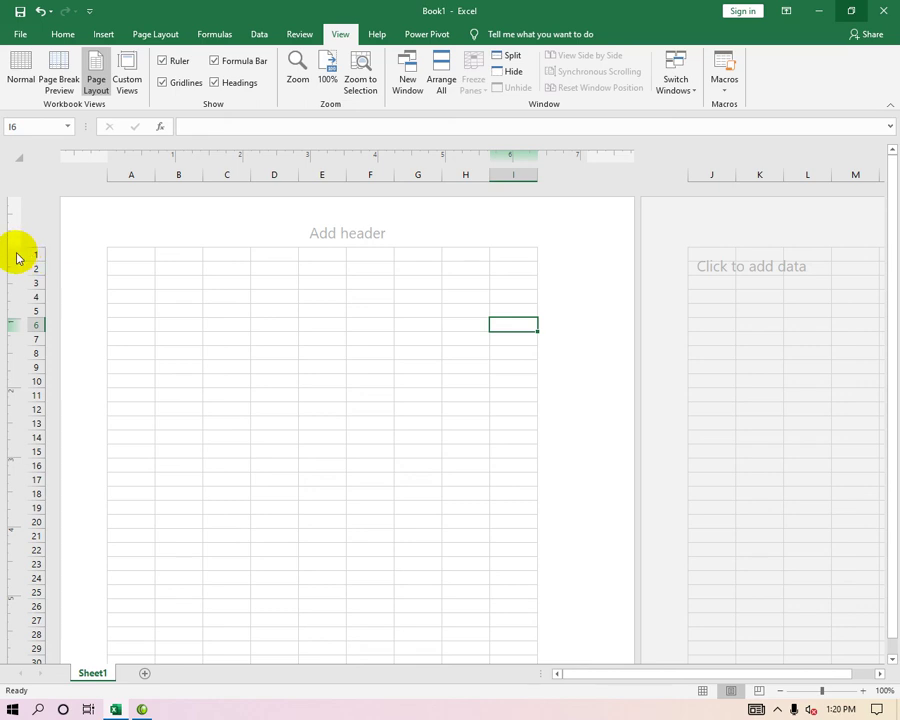
- Return to Normal view on the Home tab and select cell D9
{"action": "left_click", "coordinate": [20, 75]}
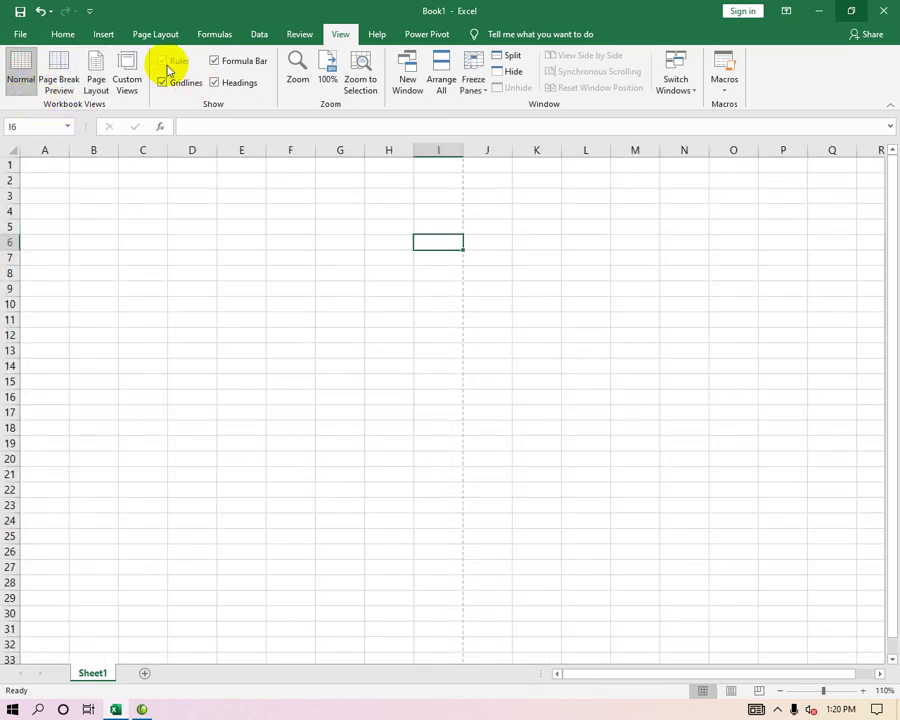
{"action": "left_click", "coordinate": [62, 34]}
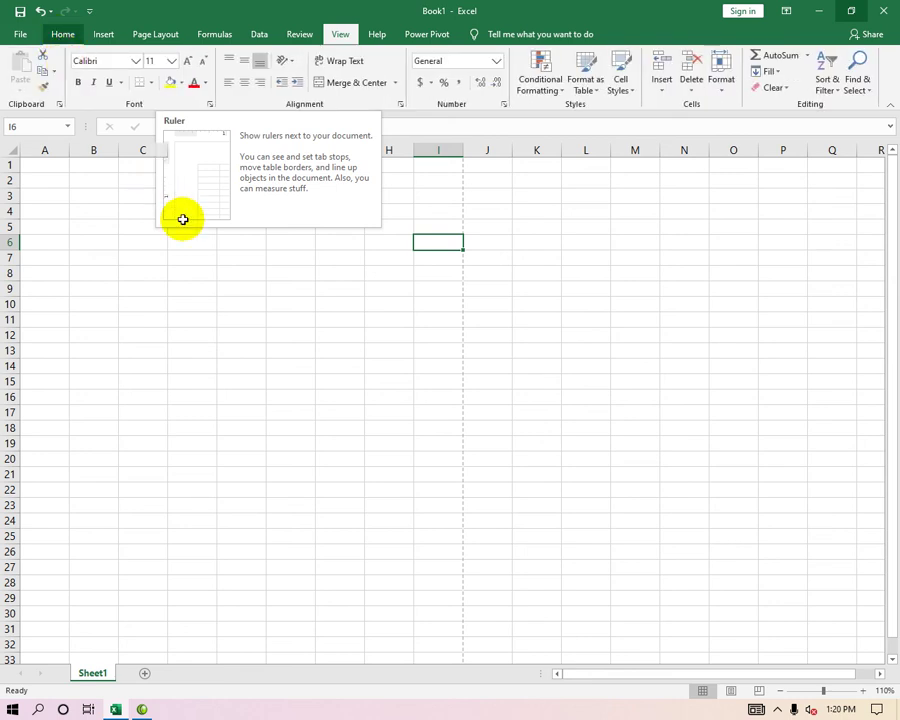
{"action": "left_click", "coordinate": [200, 284]}
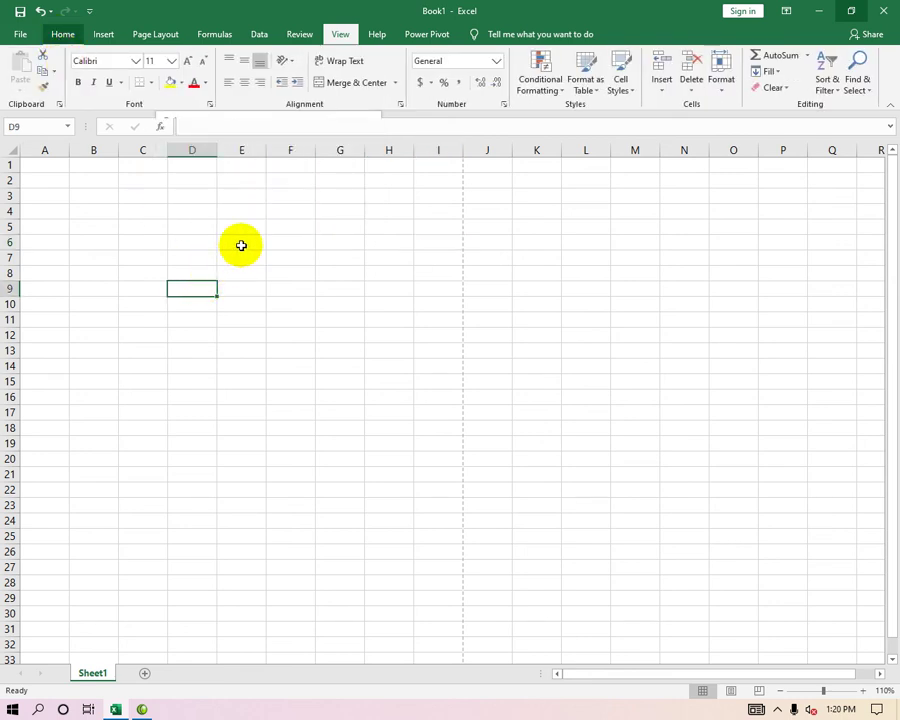